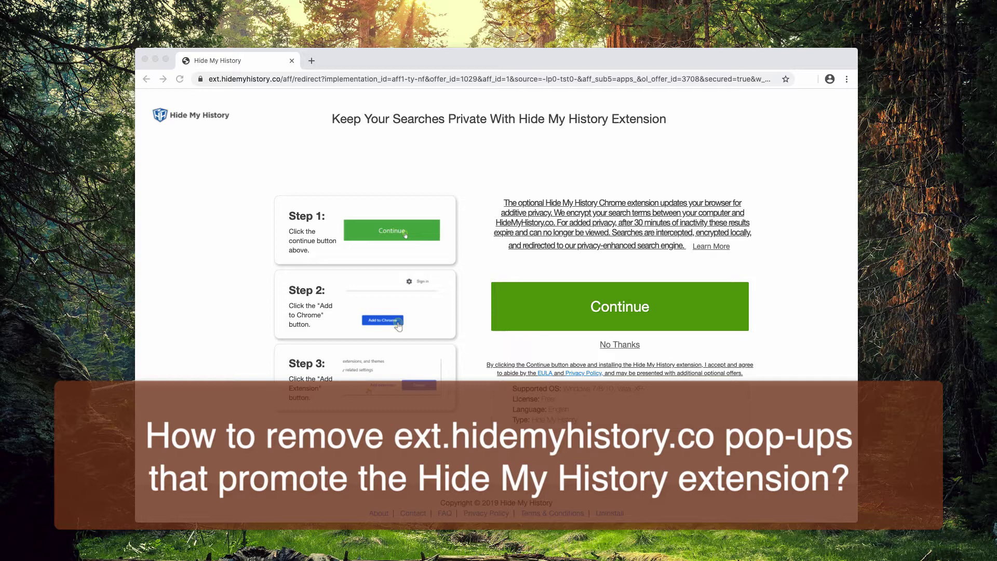
# - Accept the Hide My History offer and add the extension to Chrome with its permissions
pyautogui.click(368, 65)
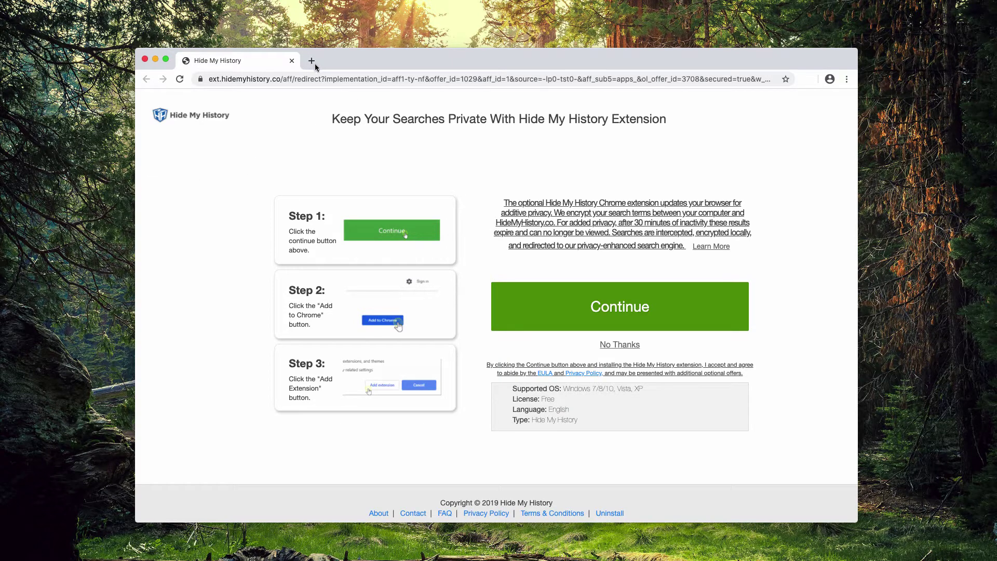
pyautogui.click(602, 319)
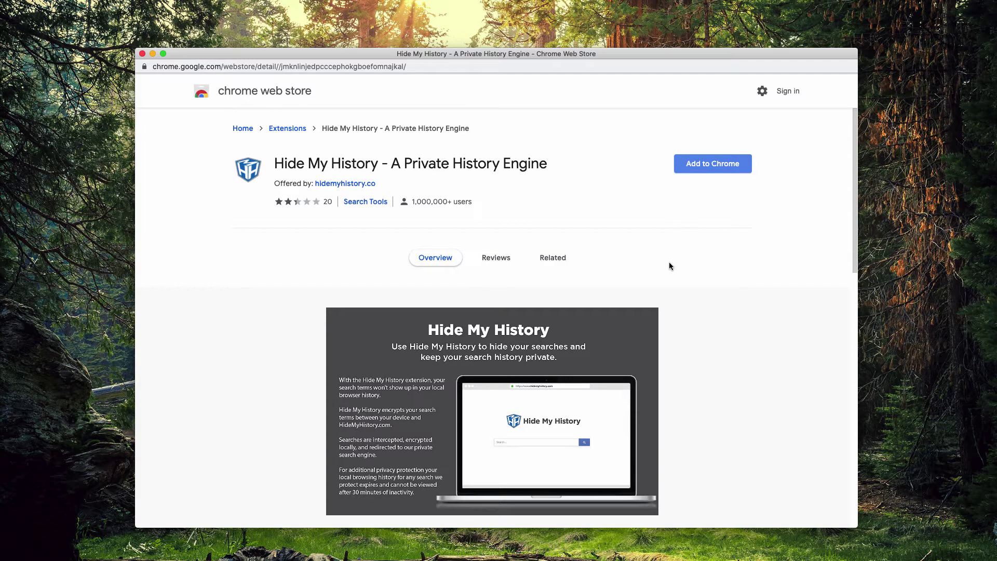
pyautogui.scroll(-3, 681, 250)
pyautogui.scroll(3, 701, 202)
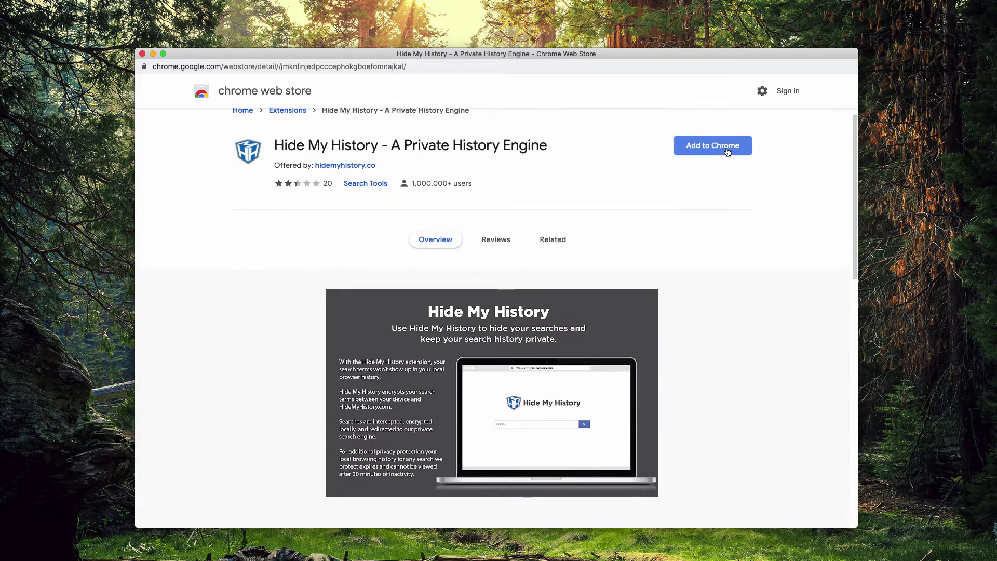
pyautogui.click(727, 150)
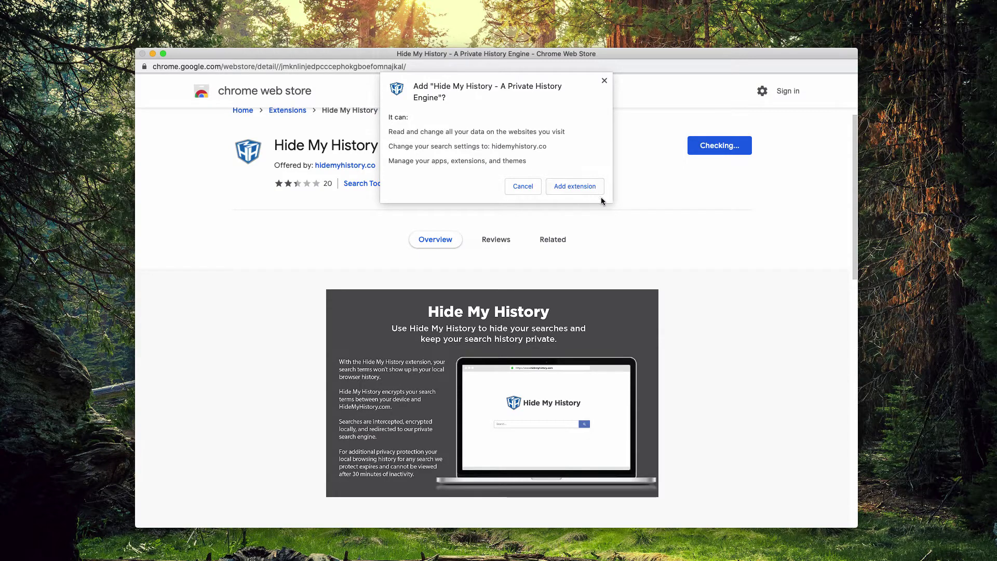
pyautogui.click(588, 187)
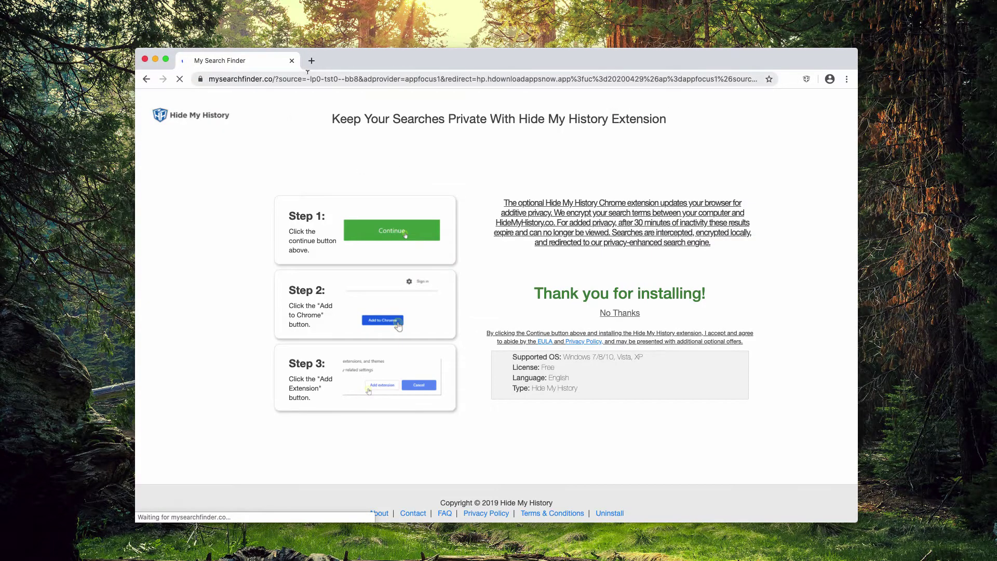
# - Open a new tab and check the Hide My History extension popup
pyautogui.click(312, 60)
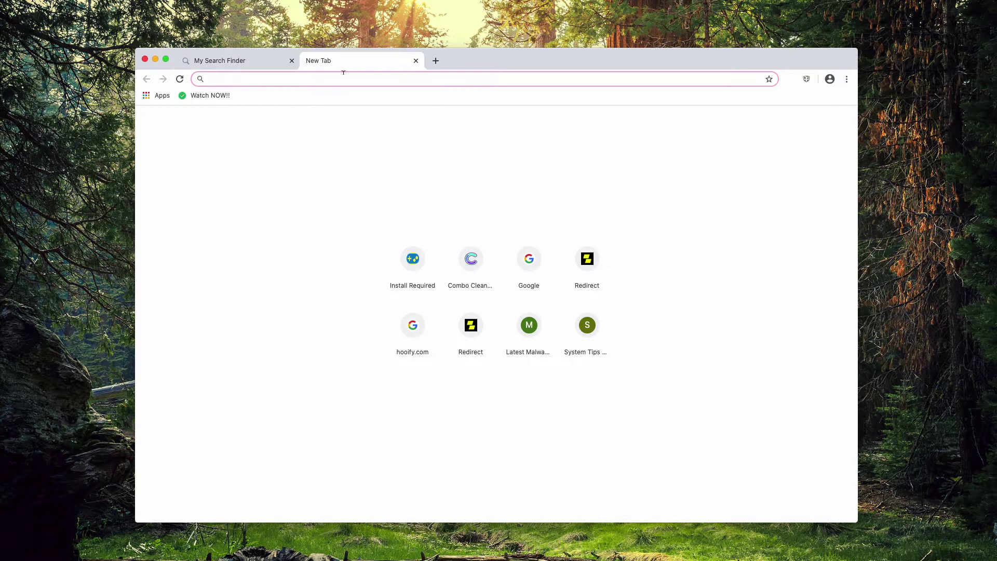
pyautogui.click(246, 60)
pyautogui.click(363, 64)
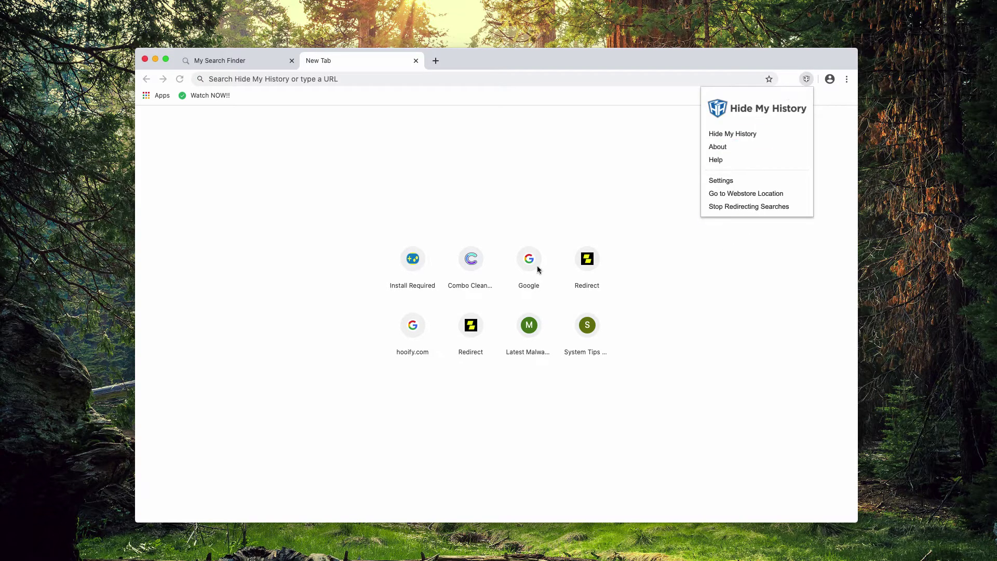
pyautogui.click(408, 200)
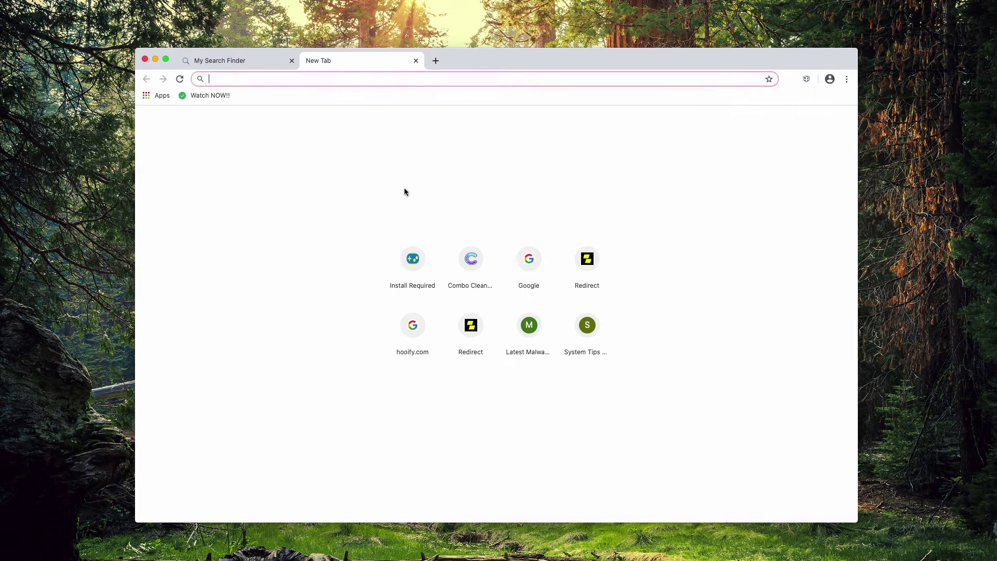
# - Search 'virus' from the address bar, landing on hidemyhistory.co results
pyautogui.click(368, 79)
pyautogui.write('virus')
pyautogui.press('Return')
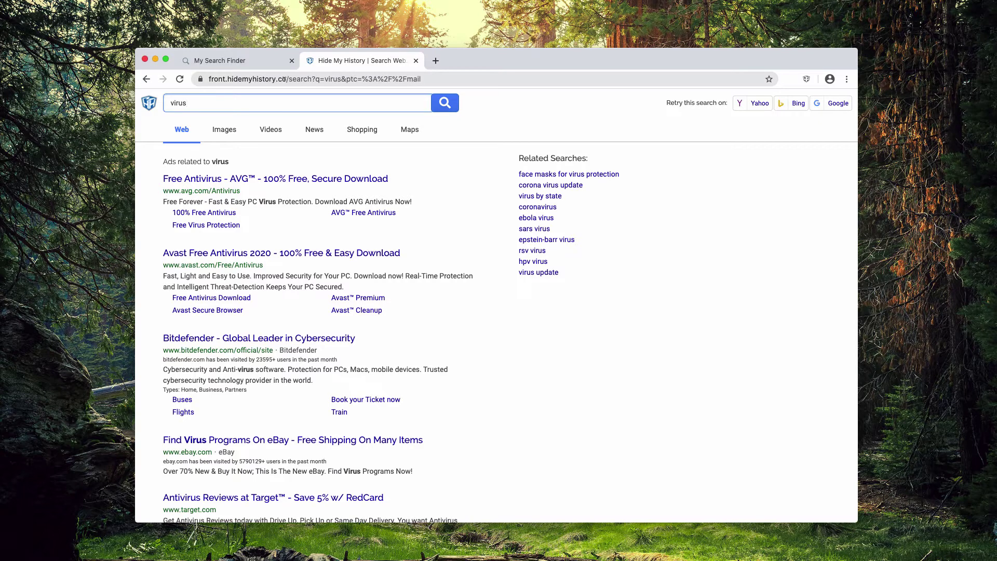
pyautogui.moveTo(286, 79); pyautogui.dragTo(241, 98)
pyautogui.click(232, 97)
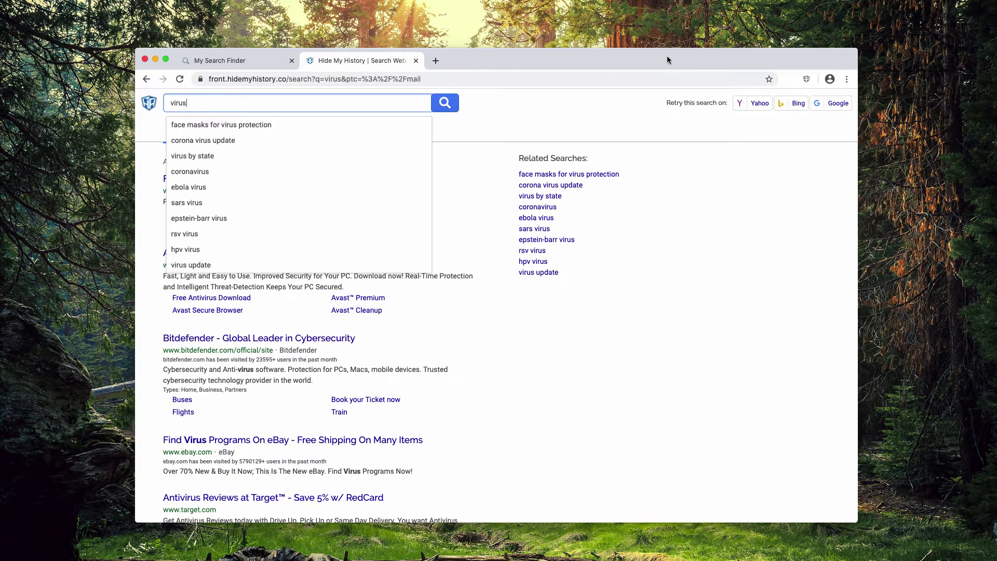
# - Disable and remove Hide My History from the Extensions page
pyautogui.click(847, 79)
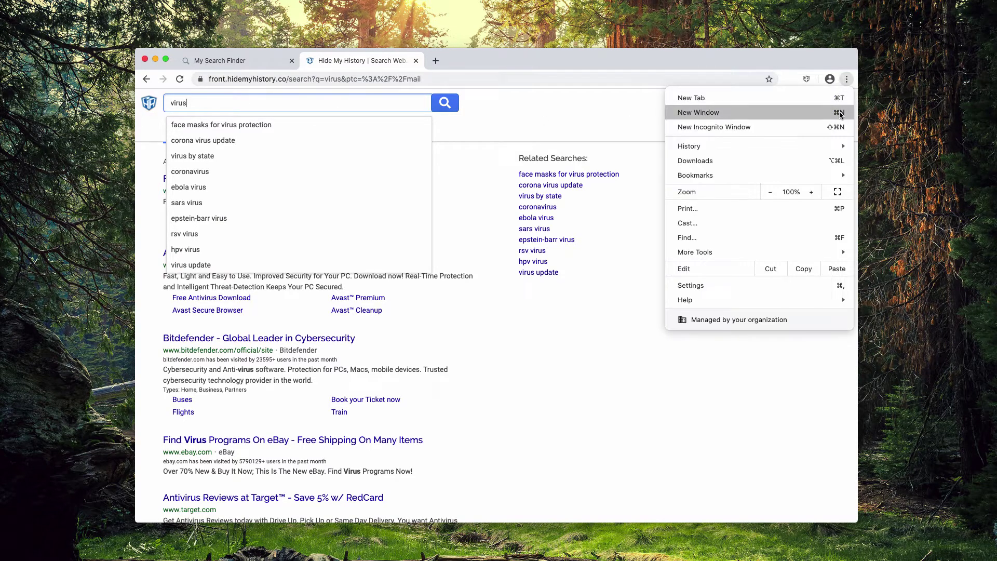
pyautogui.moveTo(726, 255)
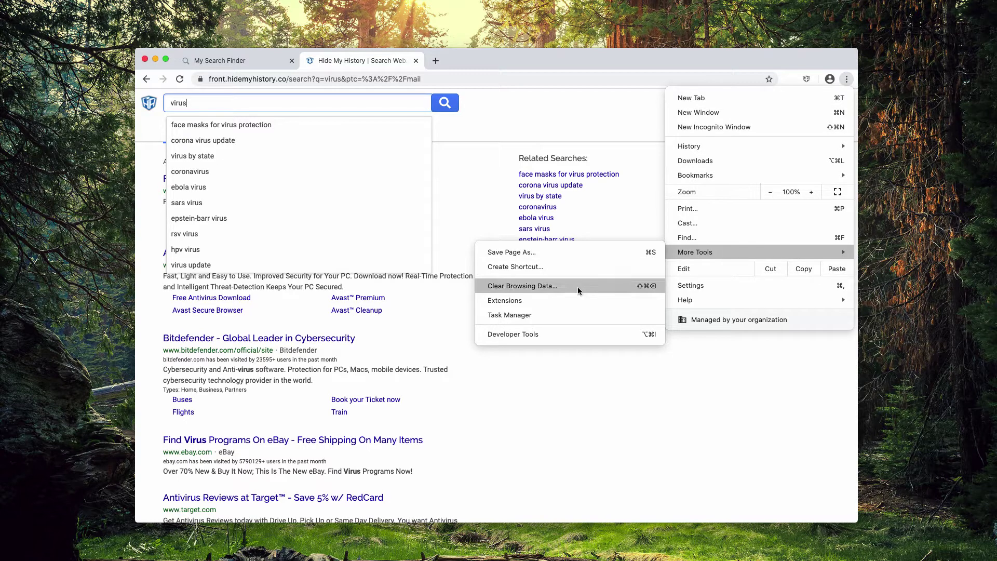
pyautogui.click(572, 300)
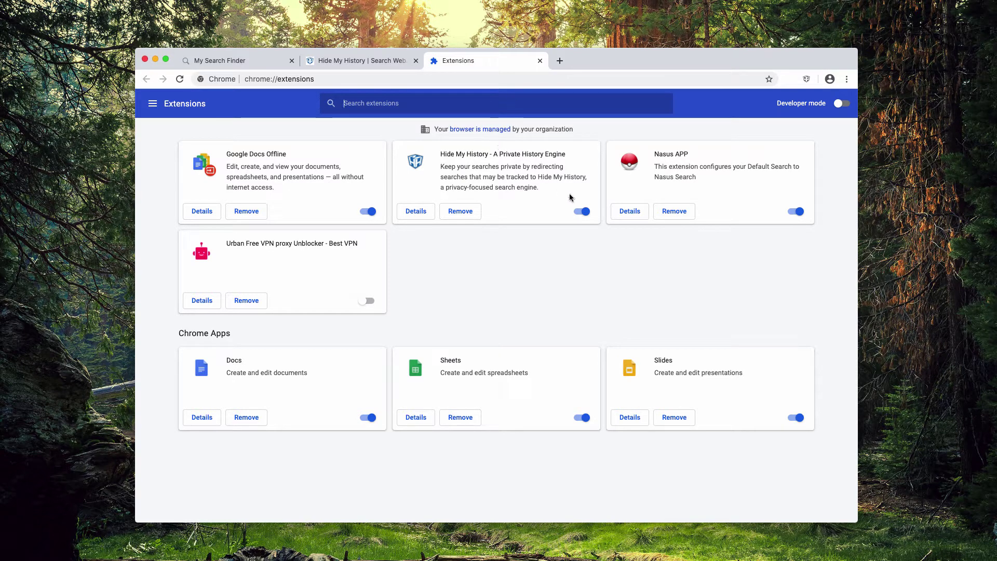
pyautogui.click(578, 213)
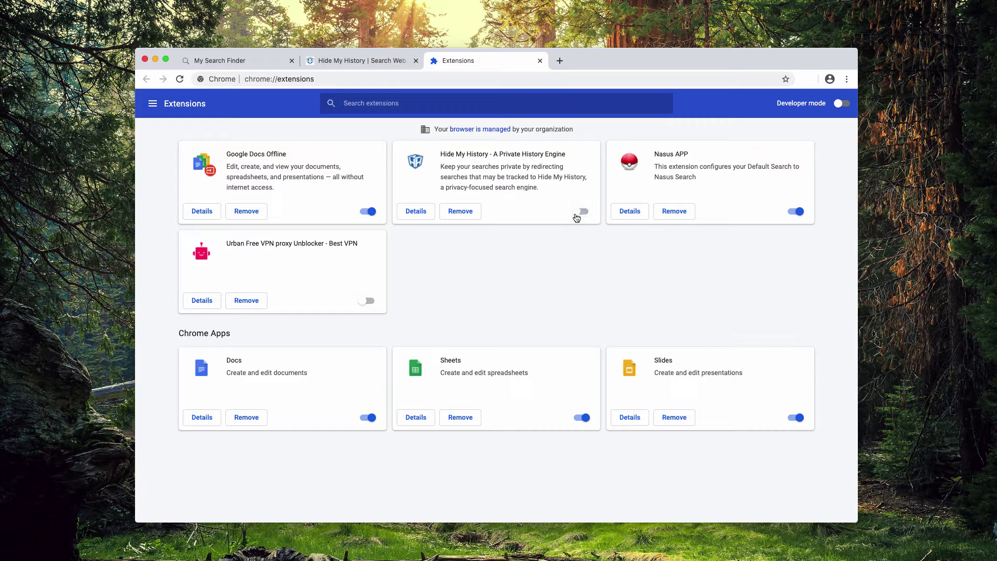
pyautogui.click(462, 212)
pyautogui.click(581, 152)
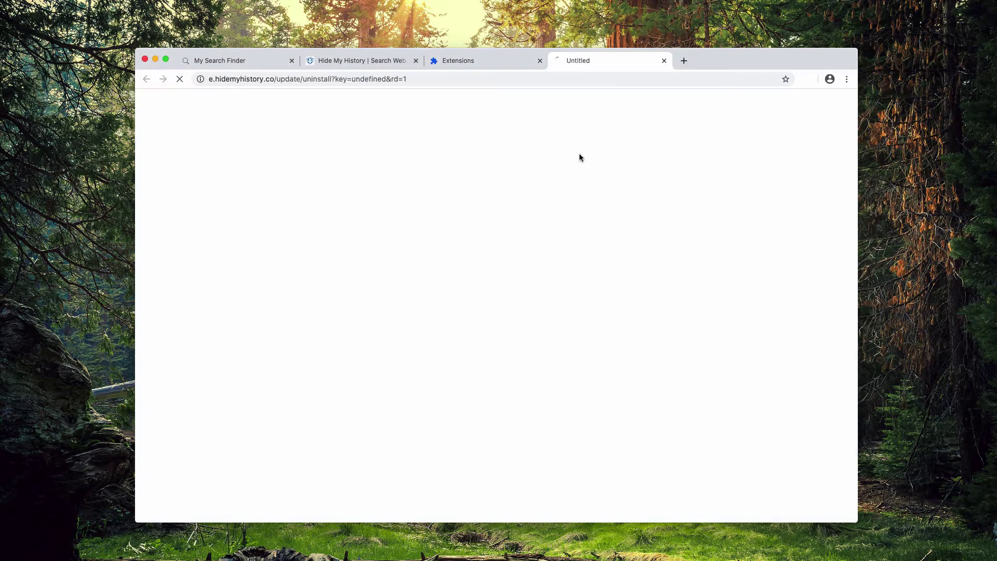
# - Visit combocleaner.com, then switch back to the Hide My History 'virus' results tab
pyautogui.click(572, 76)
pyautogui.write('c')
pyautogui.press('Return')
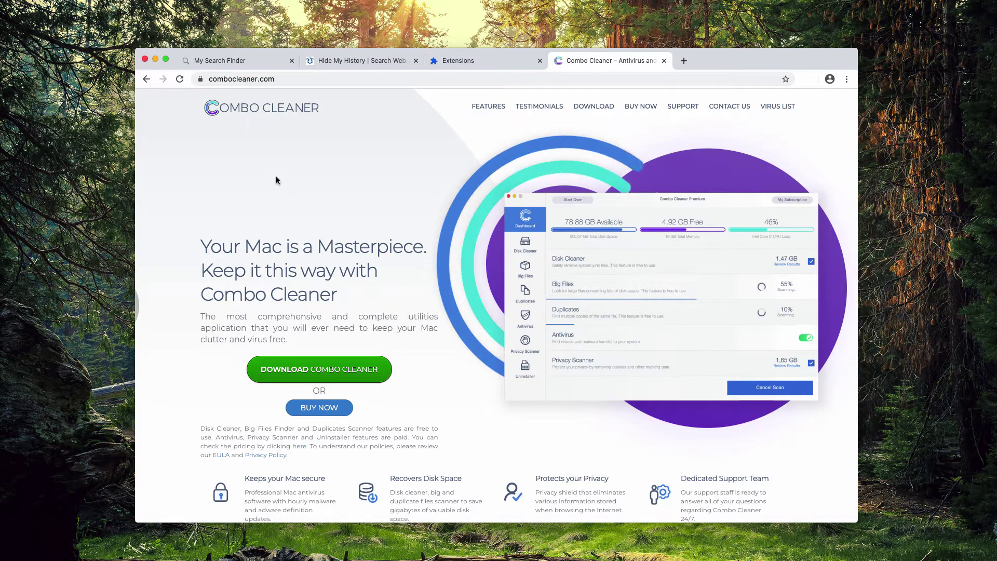
pyautogui.click(280, 79)
pyautogui.click(275, 79)
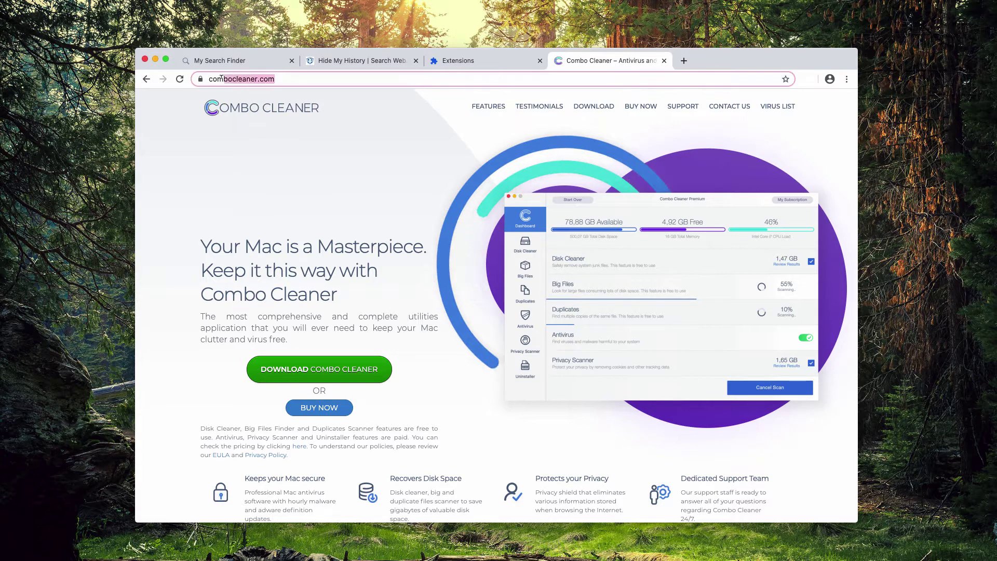
pyautogui.press('Right')
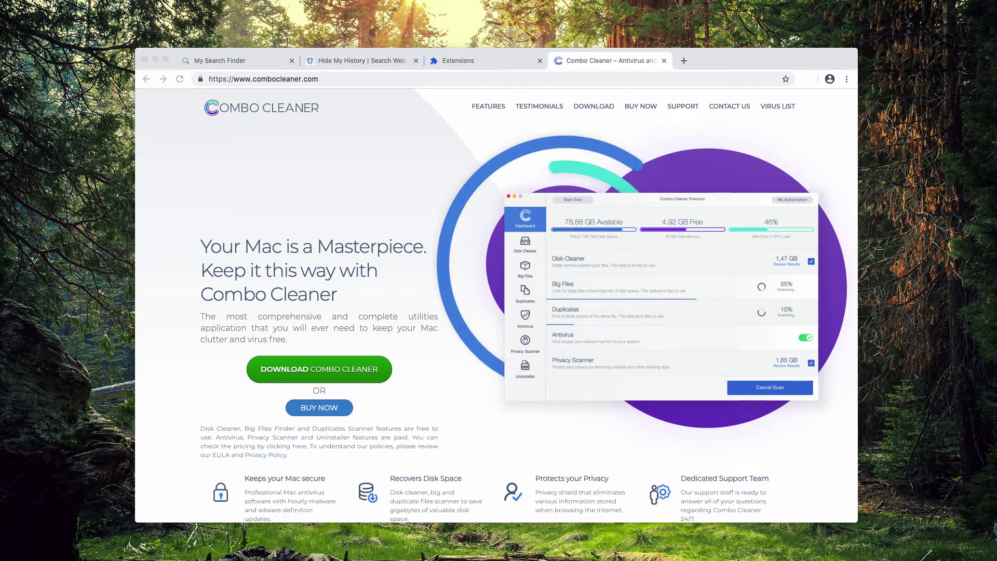
pyautogui.click(357, 93)
pyautogui.click(364, 64)
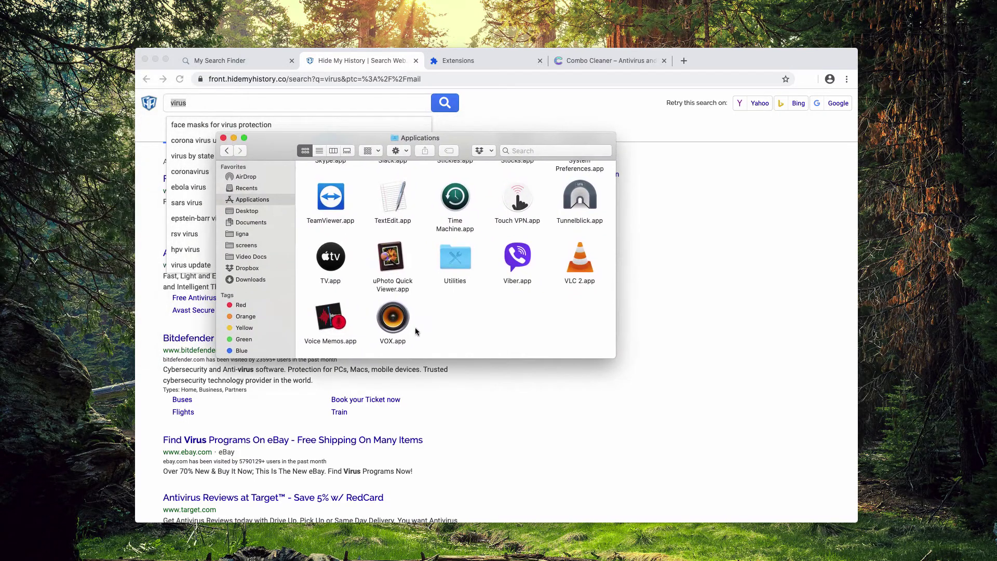
pyautogui.scroll(15, 416, 331)
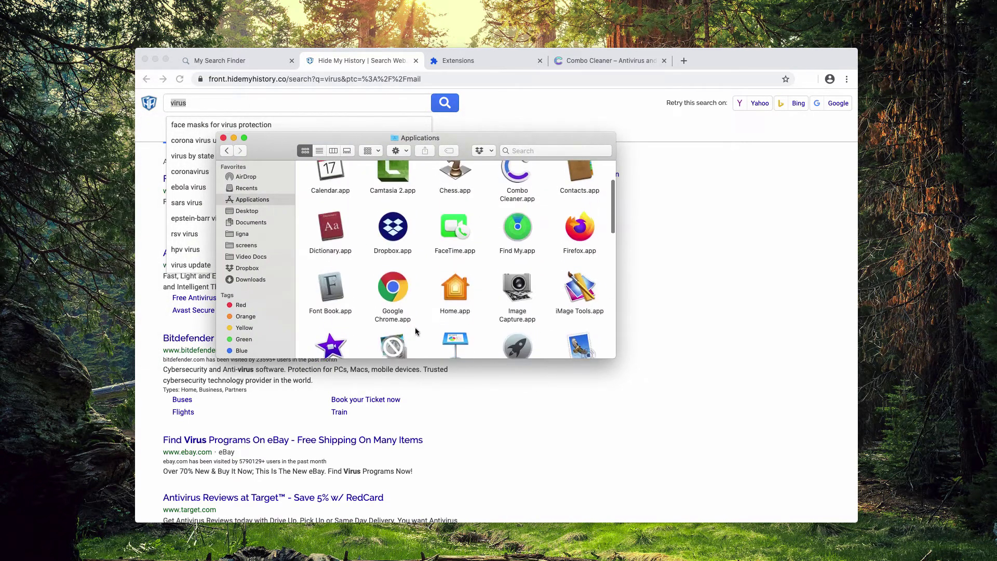
pyautogui.scroll(3, 415, 331)
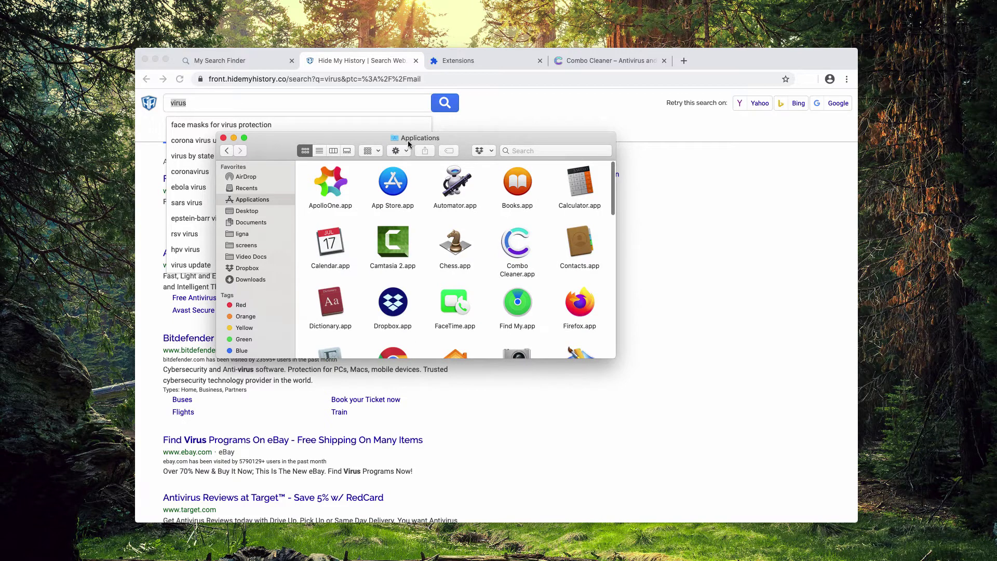
pyautogui.moveTo(409, 144); pyautogui.dragTo(419, 139)
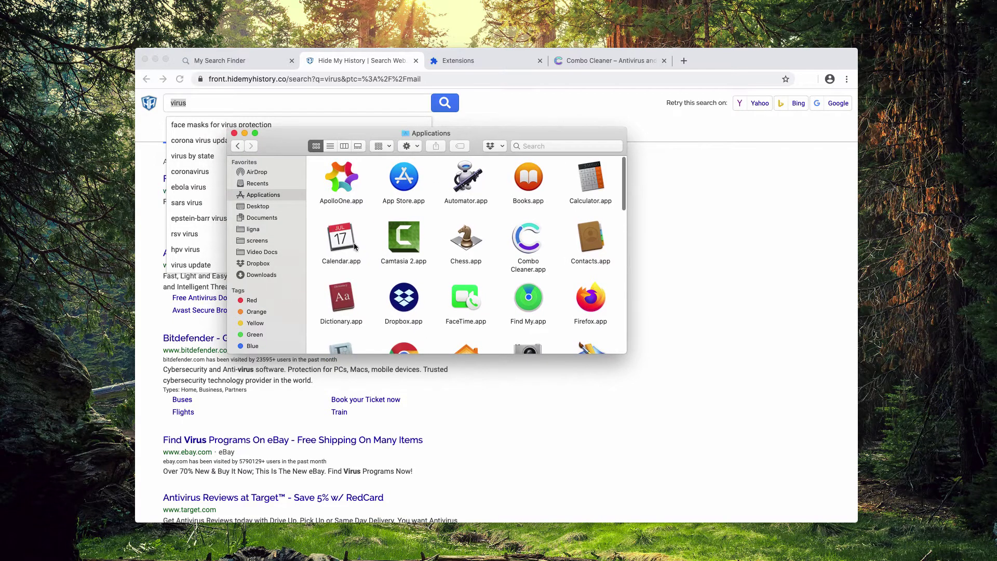
pyautogui.scroll(-3, 354, 246)
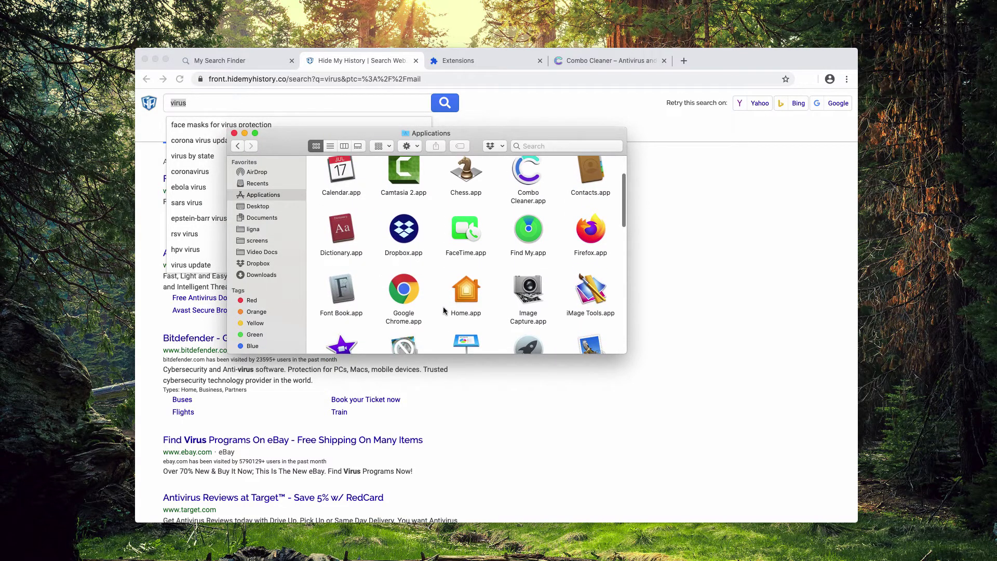
pyautogui.click(400, 314)
pyautogui.rightClick(404, 306)
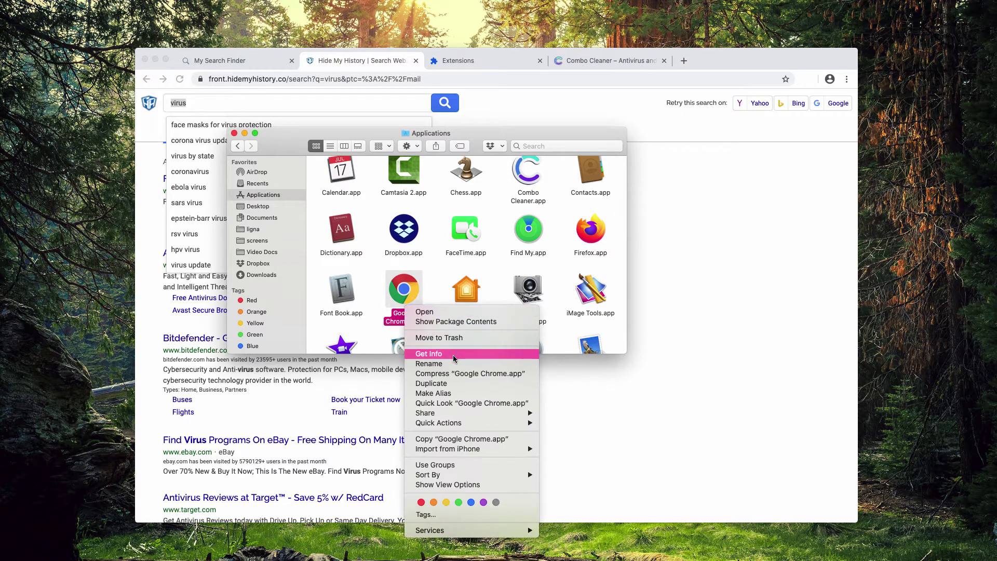
pyautogui.click(234, 133)
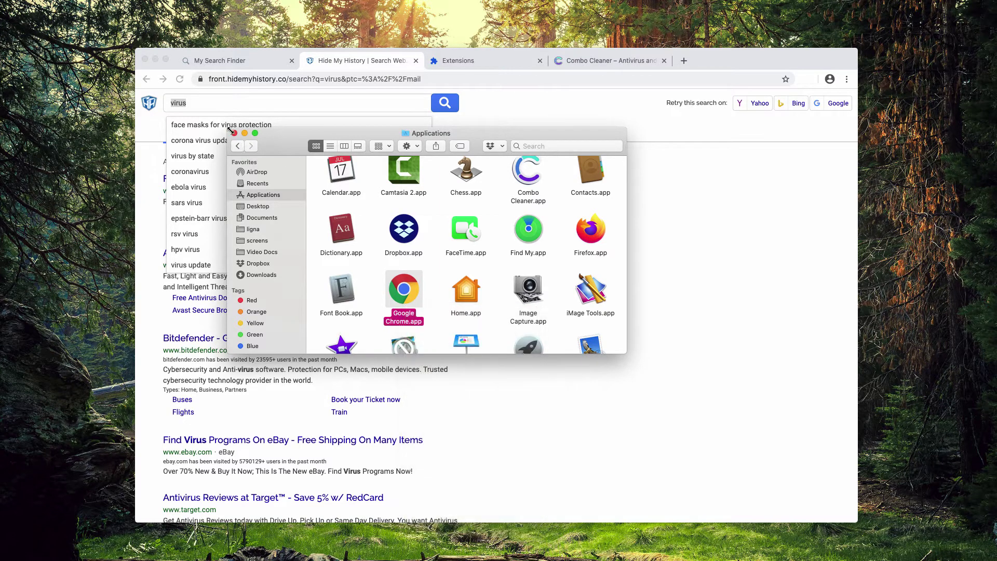
pyautogui.click(234, 133)
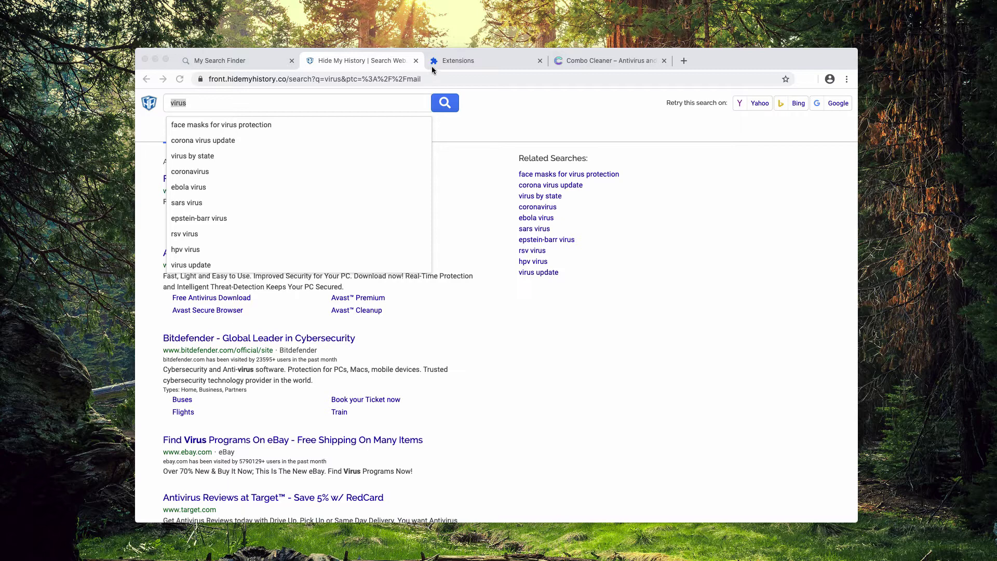
# - Review chrome://extensions, then return to the Combo Cleaner website tab
pyautogui.click(456, 62)
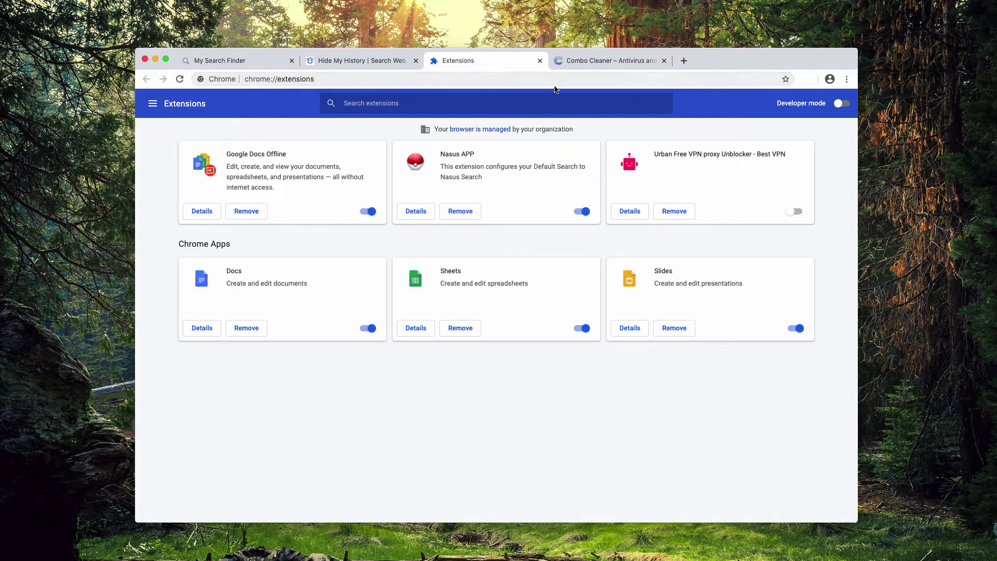
pyautogui.click(582, 64)
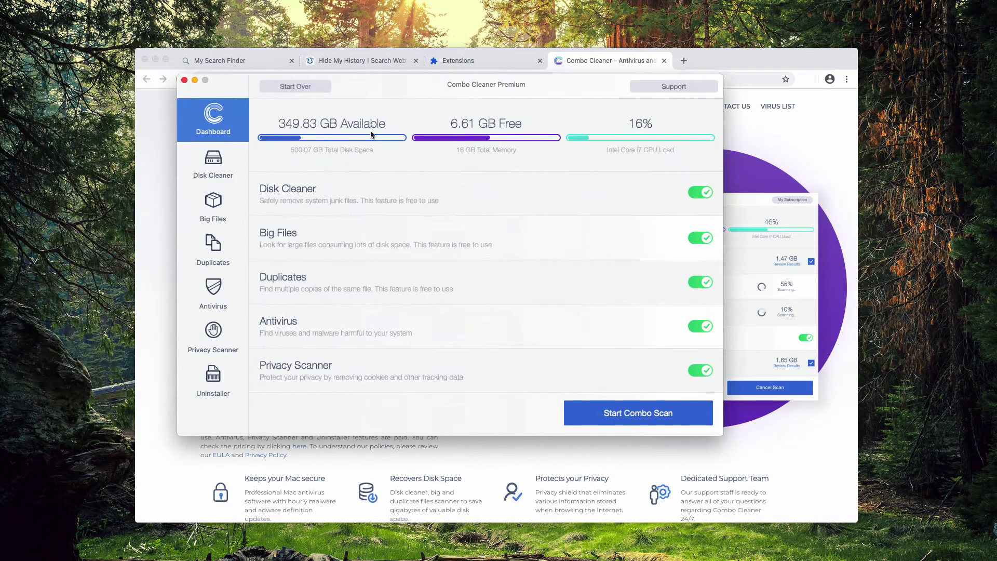
# - Run a Combo Cleaner full scan, finding 19 threats and 1.61 GB of junk
pyautogui.moveTo(491, 82); pyautogui.dragTo(509, 86)
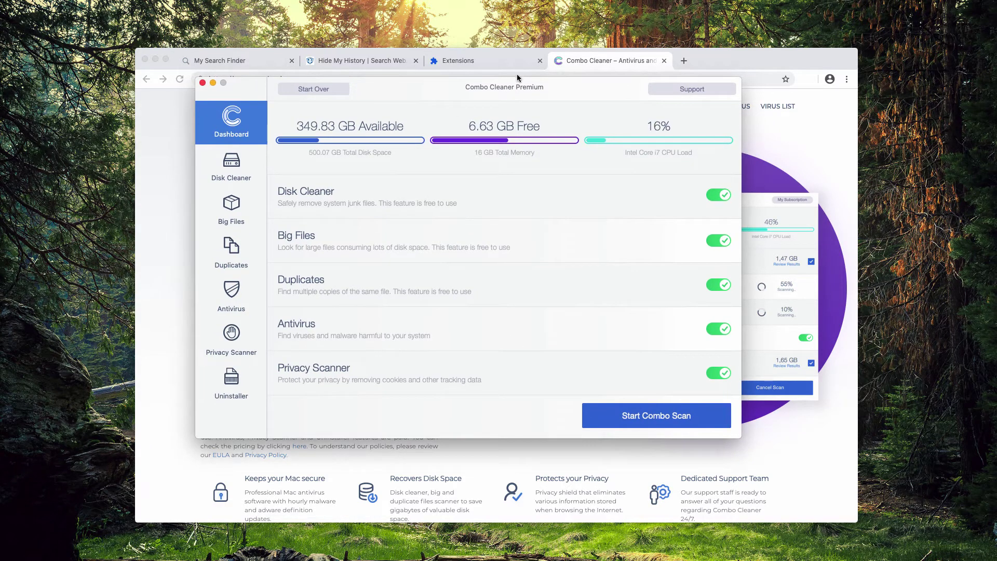
pyautogui.click(669, 417)
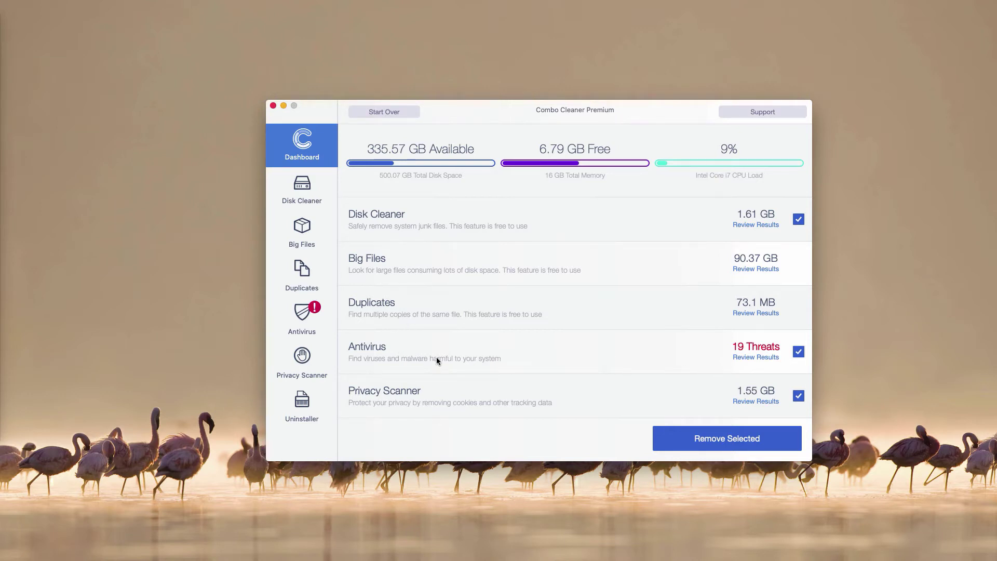
# - Review the 19 adware threats found, such as Install 2.dmg and PlayerSetup.dmg
pyautogui.click(760, 358)
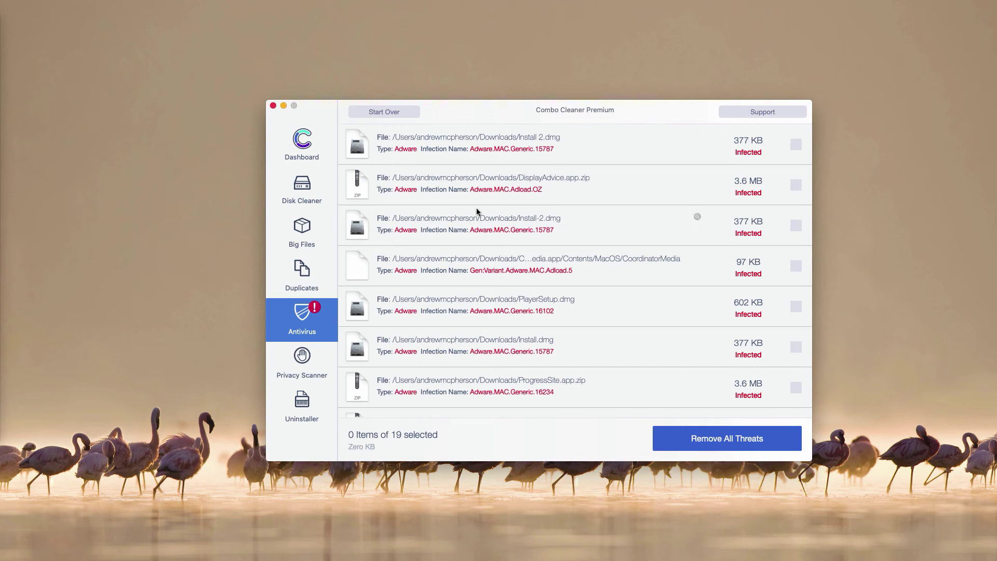
pyautogui.scroll(-5, 488, 244)
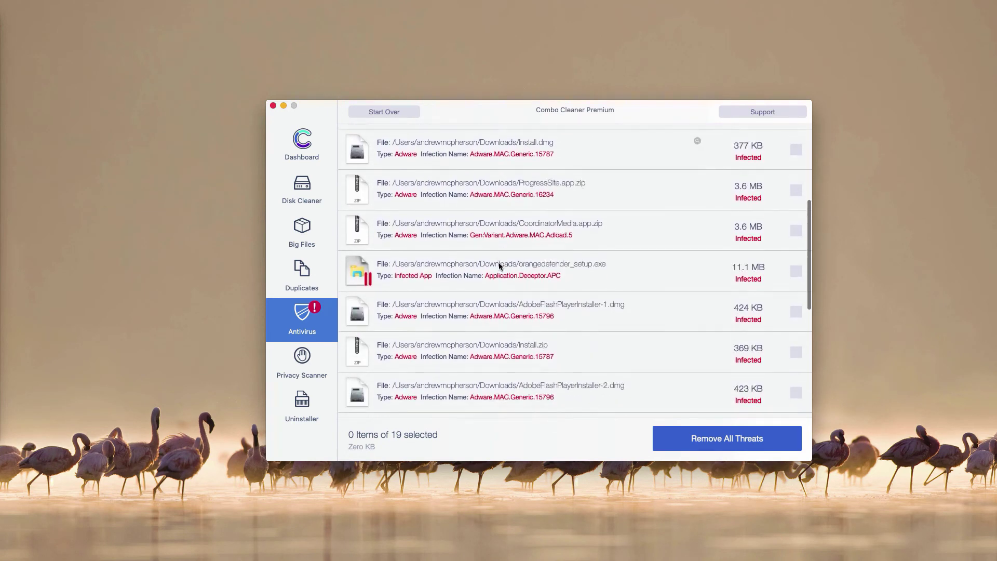
pyautogui.scroll(-5, 499, 264)
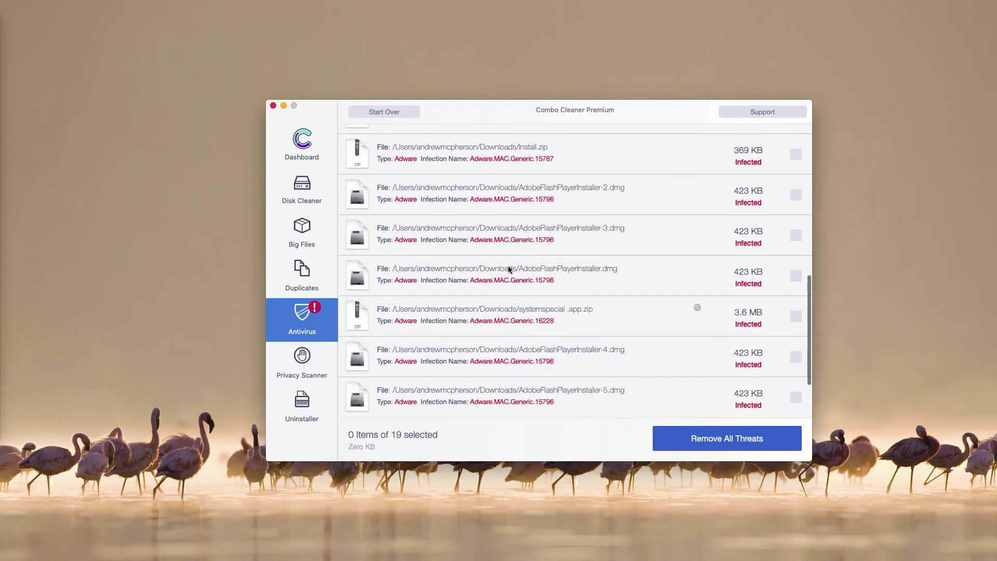
pyautogui.scroll(10, 508, 266)
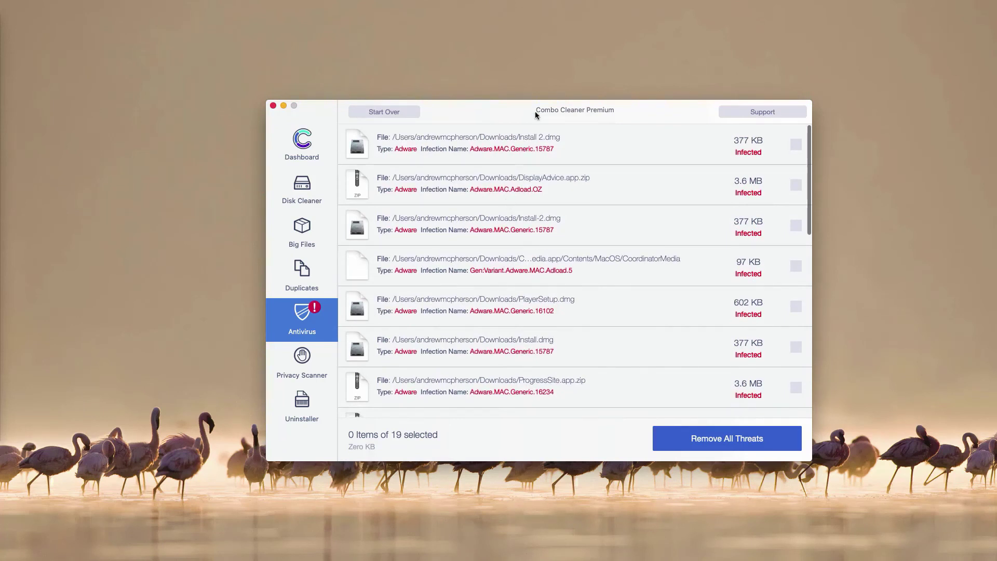